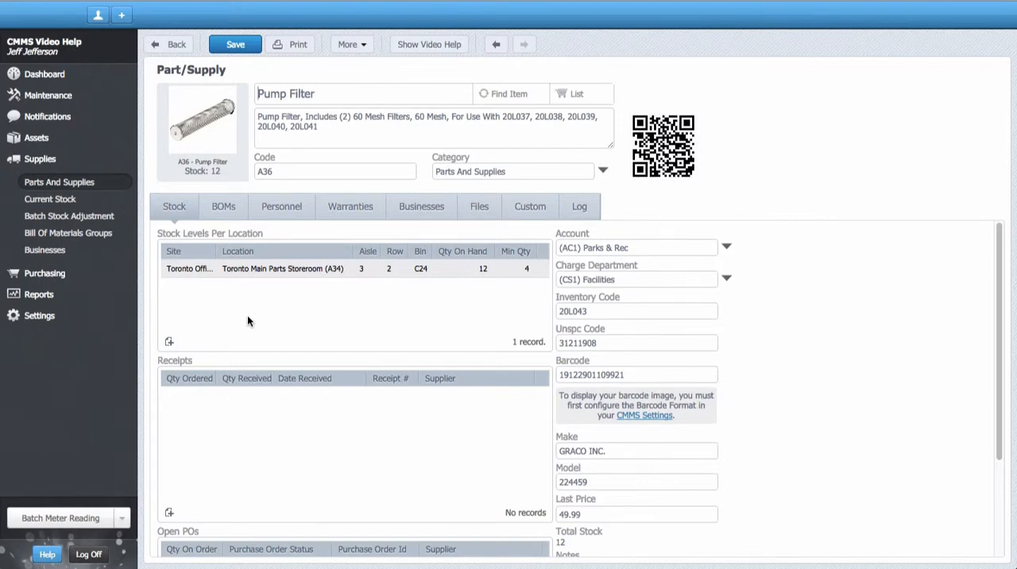
Step: Add Acme Suppliers to the Pump Filter's businesses as Supplier with part number 1918hh1899, marked as the preferred vendor
left_click(410, 218)
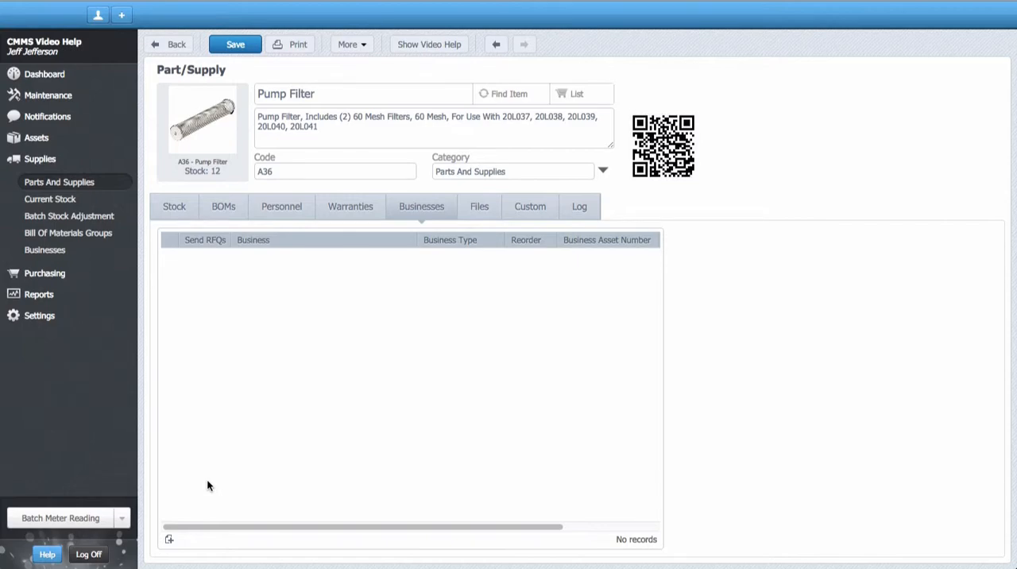
left_click(169, 539)
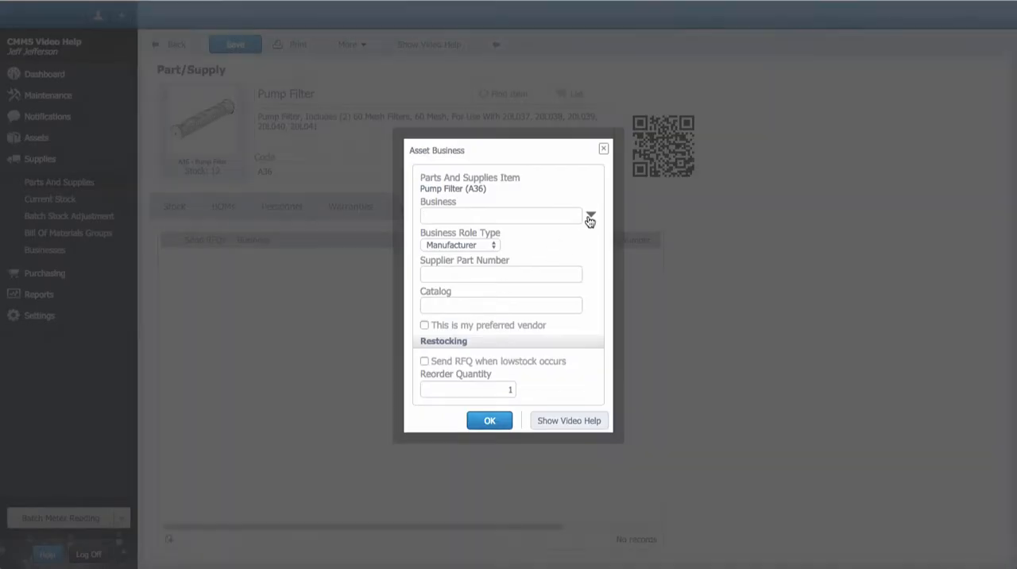
left_click(590, 216)
left_click(516, 170)
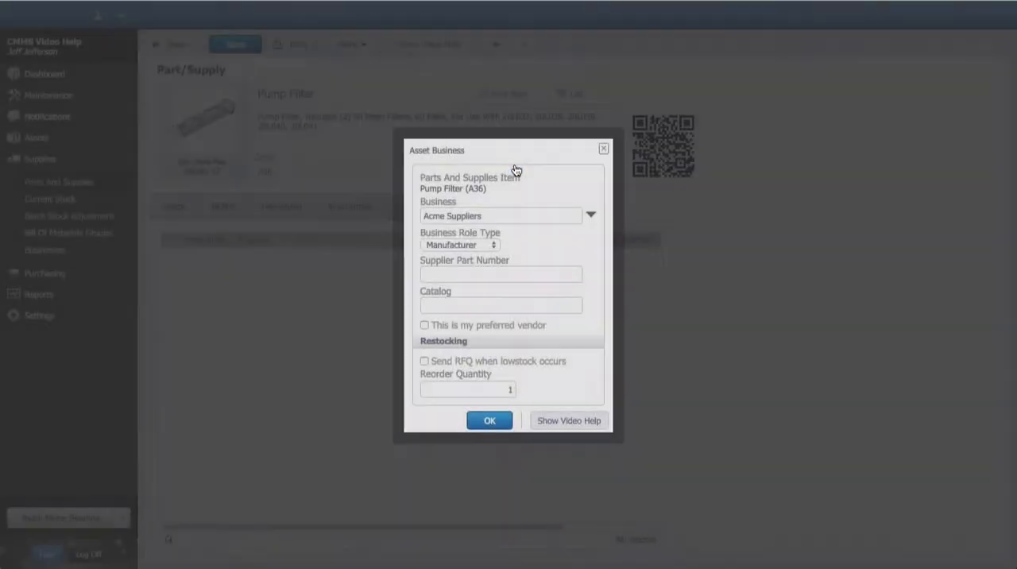
left_click(487, 242)
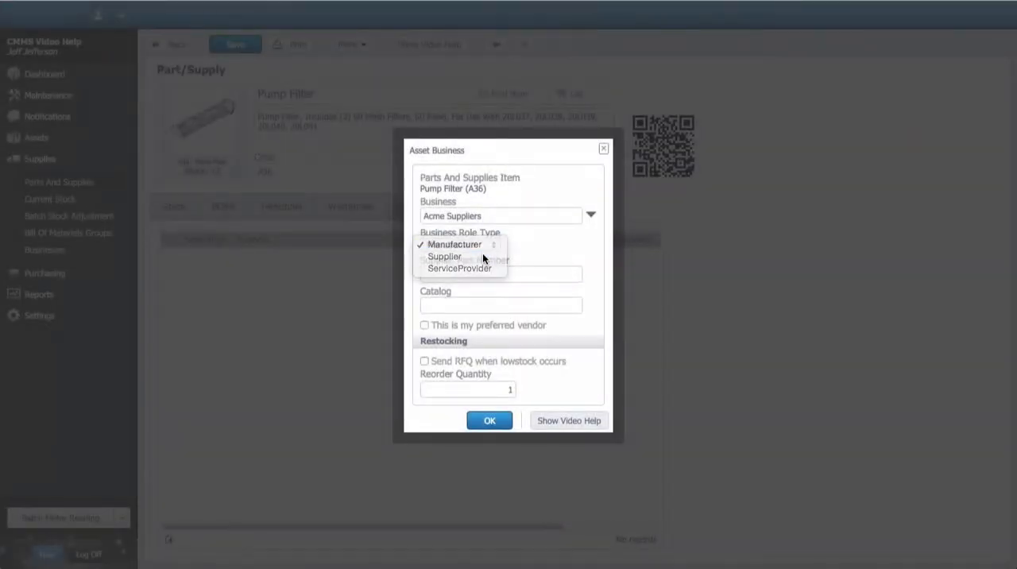
left_click(483, 254)
left_click(480, 270)
type("1918")
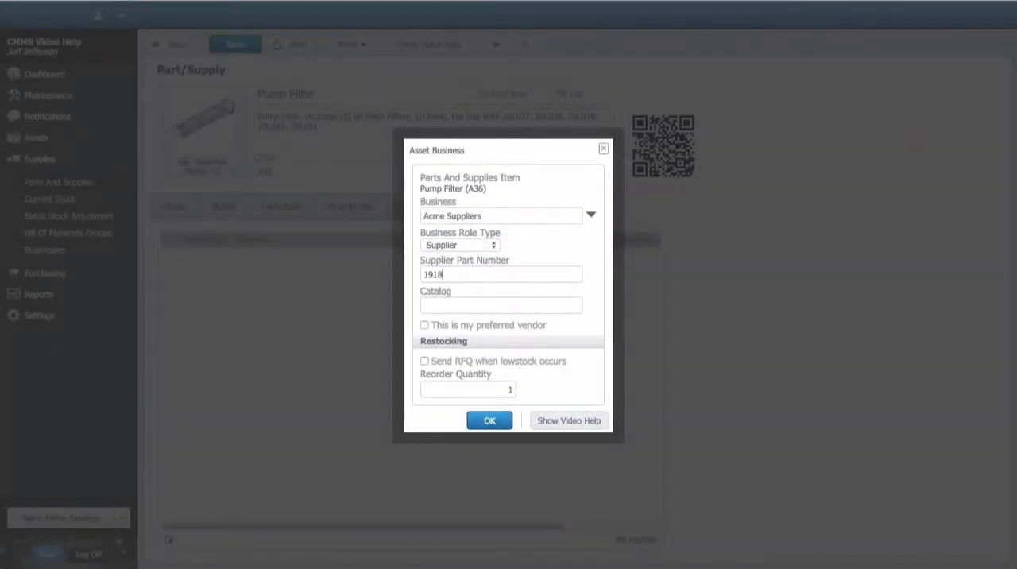
type("hh1899")
left_click(424, 325)
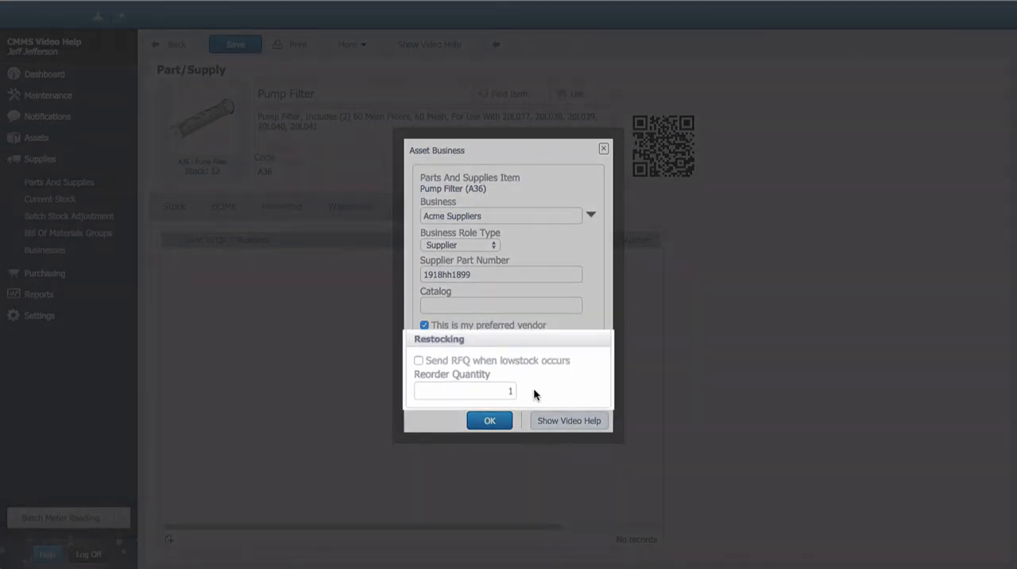
Step: Enable sending an RFQ when low stock occurs, set the reorder quantity to 12, and confirm the business entry
left_click(418, 361)
left_click(515, 389)
key("BackSpace")
type("12")
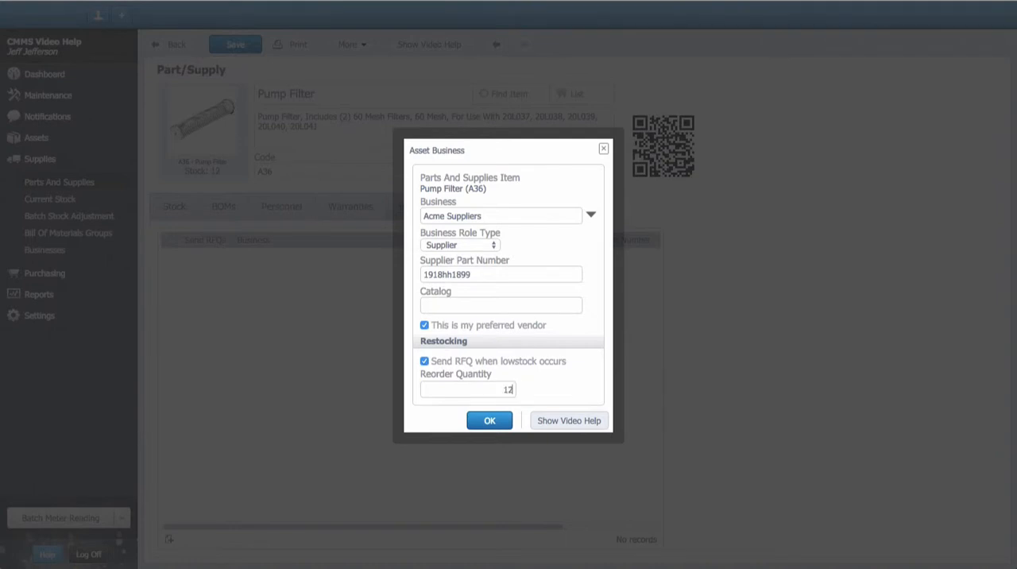
left_click(490, 421)
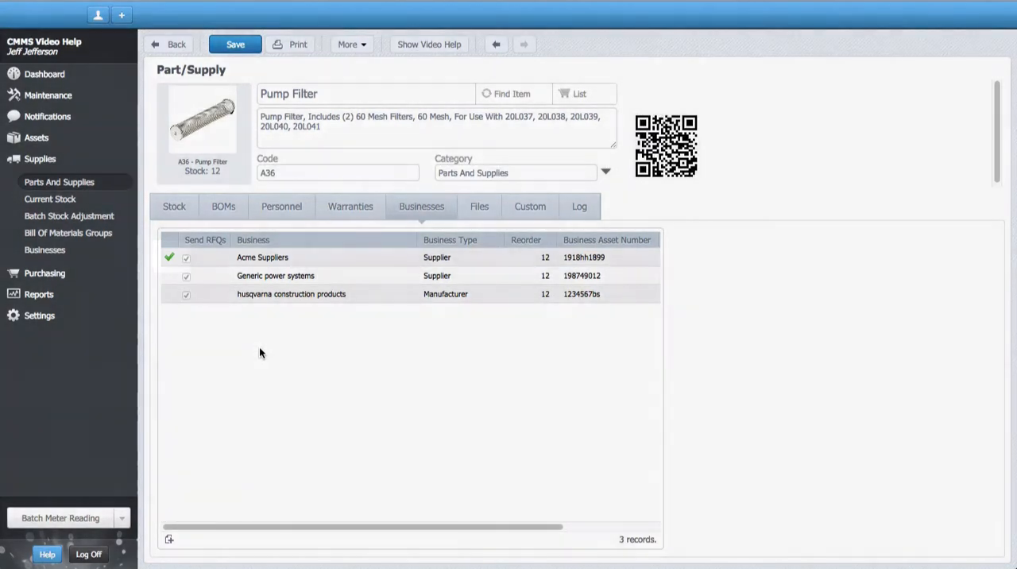
Step: Start a parts entry for Pump Filter (A36) on the "Demolition Robot has broken down" work order
left_click(49, 96)
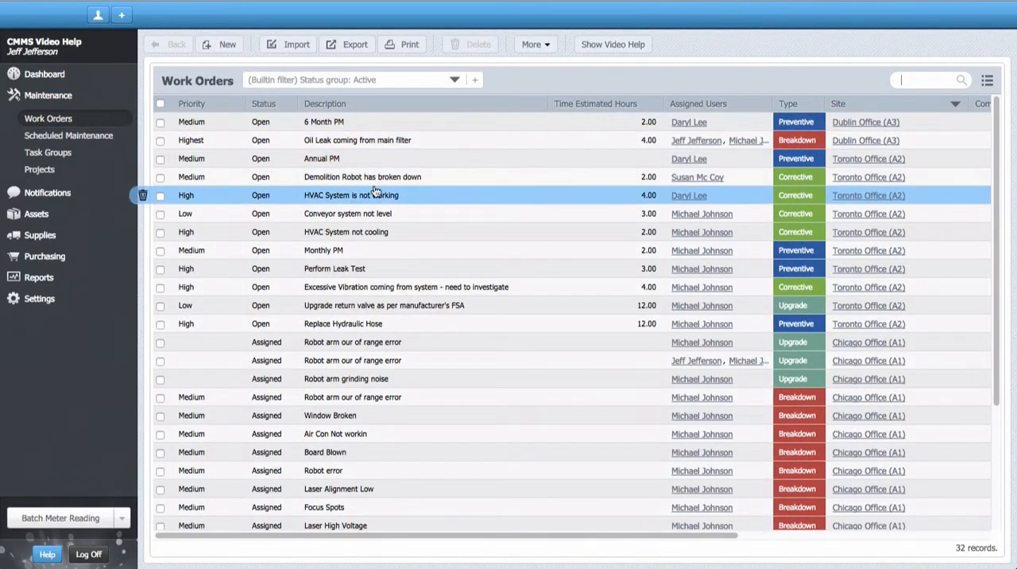
double_click(379, 178)
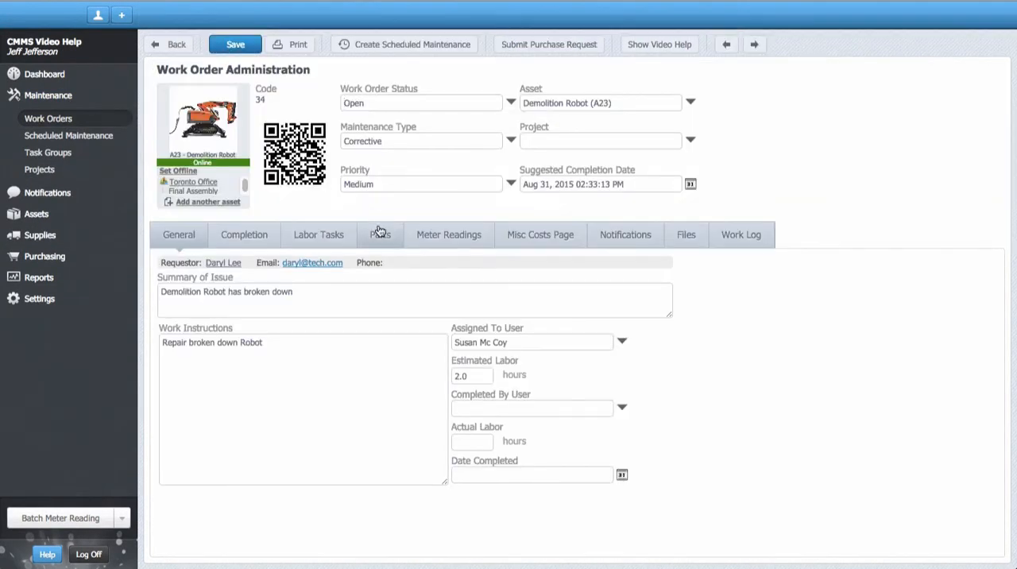
left_click(378, 234)
left_click(169, 541)
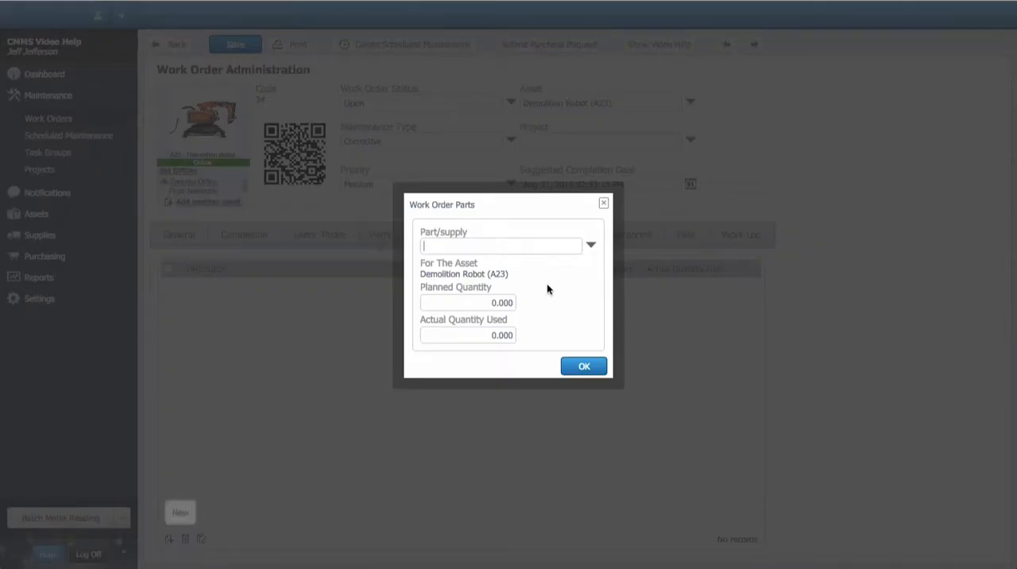
left_click(591, 247)
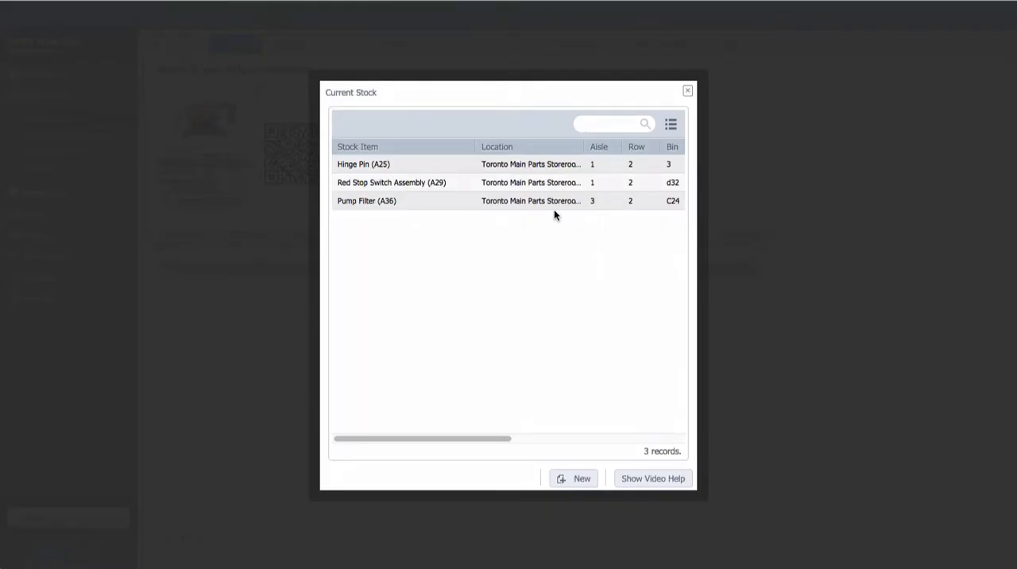
double_click(472, 201)
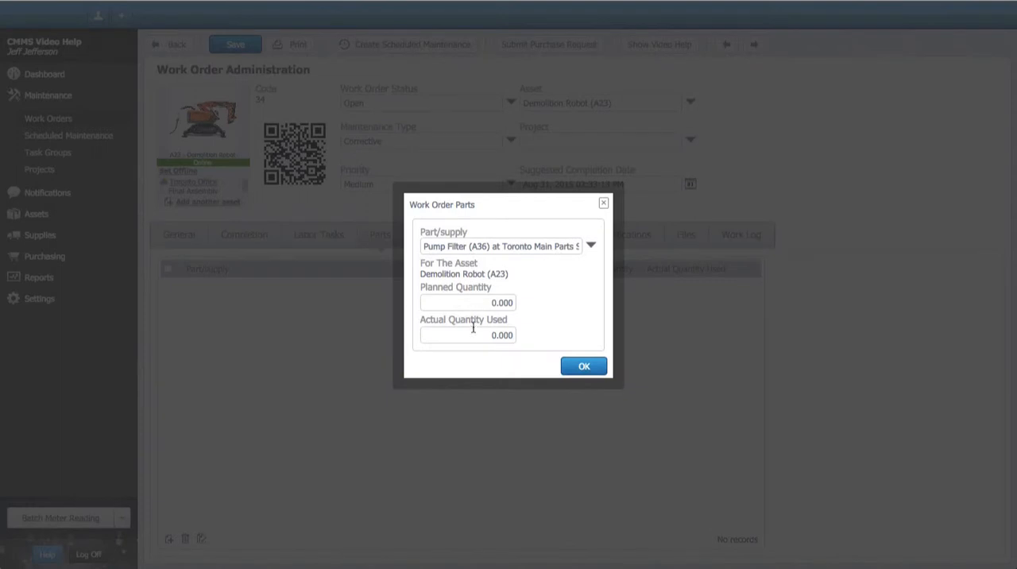
Step: Set the Pump Filter's actual quantity used to 10, confirm the part entry, and save the work order
left_click_drag(474, 334, 526, 338)
type("10")
key("Return")
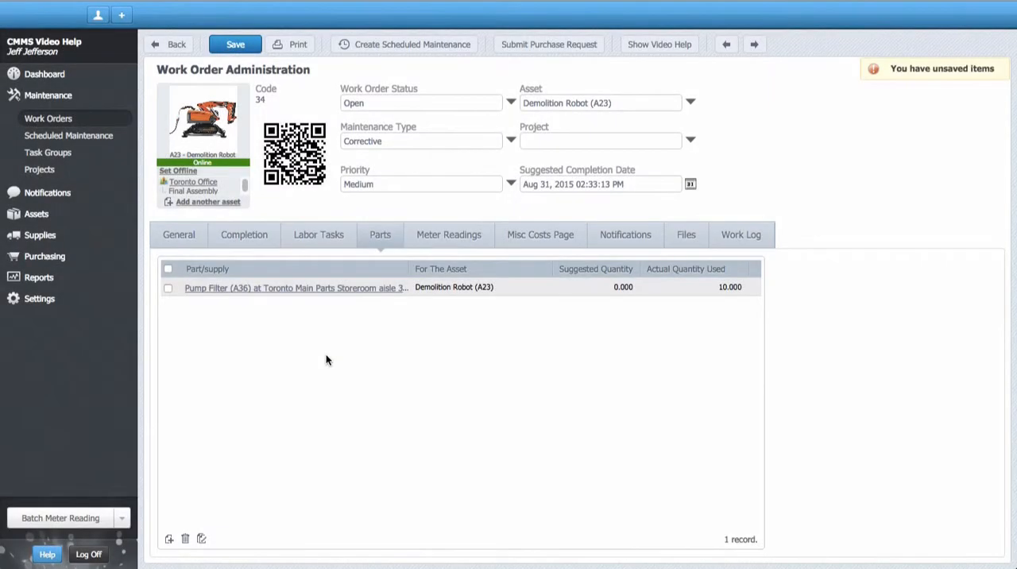
left_click(238, 49)
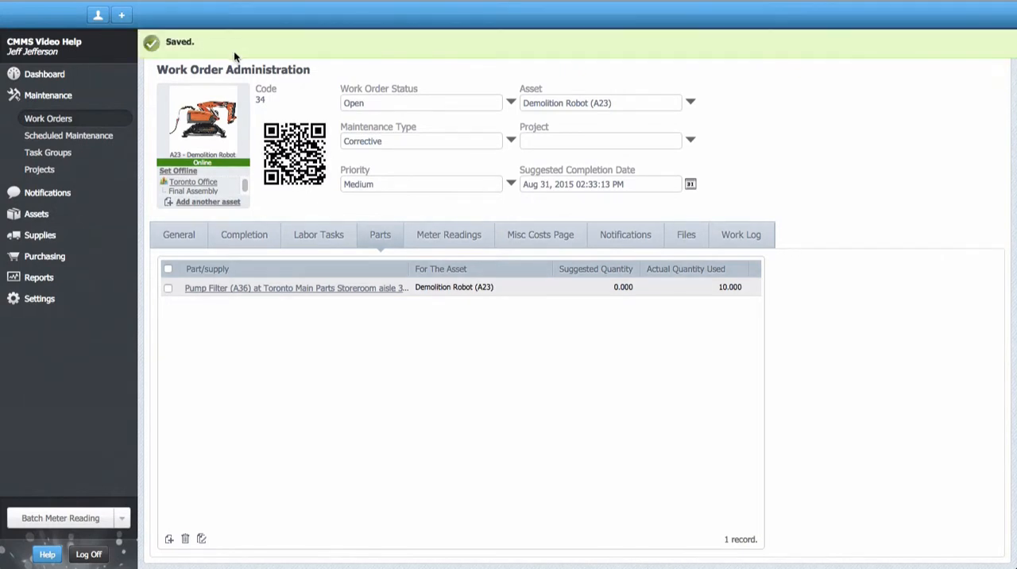
Step: Check the Pump Filter's stock record, and open its first RFQ on the Toronto Office (A2) purchase planning board
left_click(48, 235)
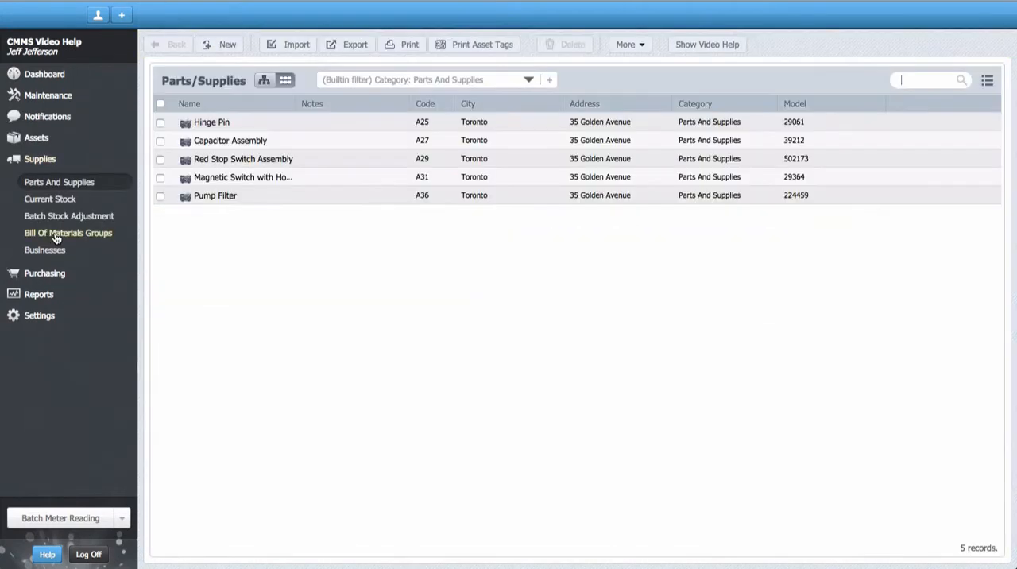
left_click(248, 204)
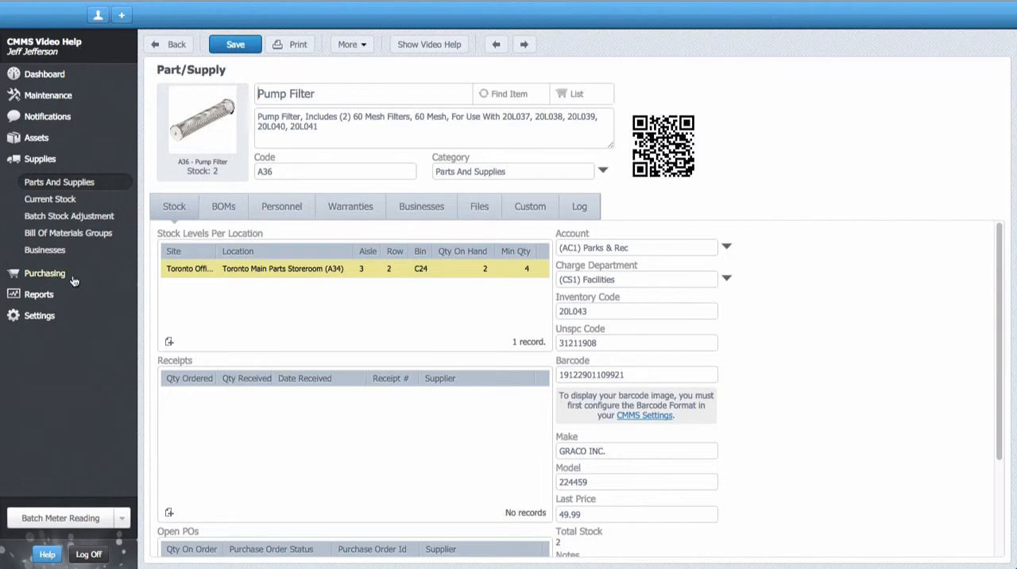
left_click(44, 272)
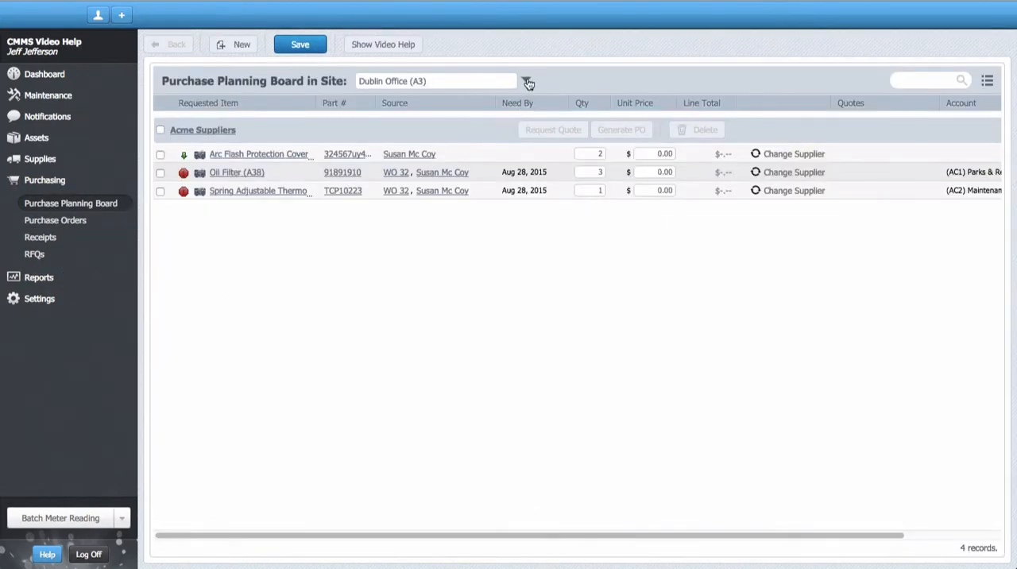
left_click(527, 81)
left_click(504, 175)
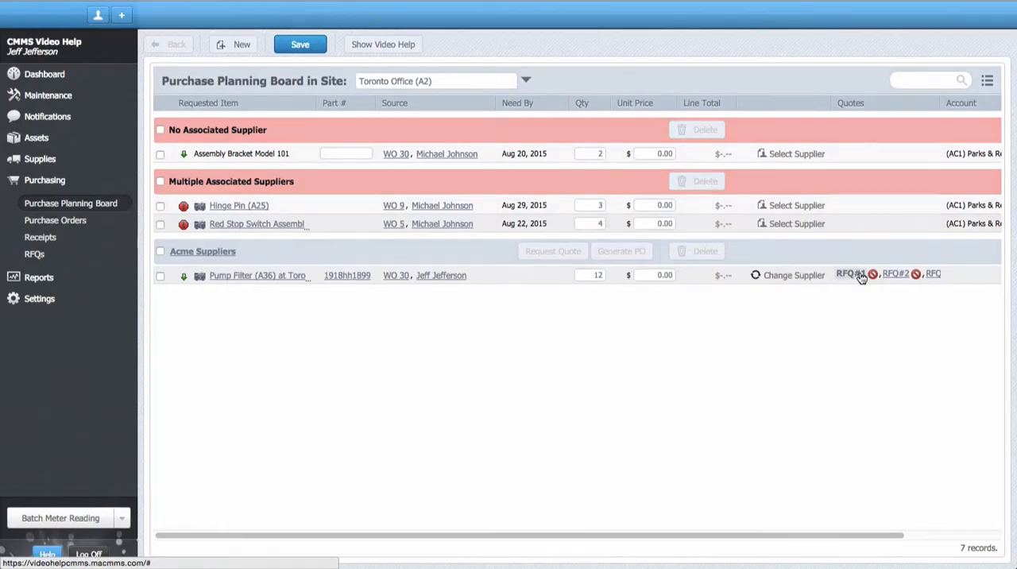
left_click(860, 275)
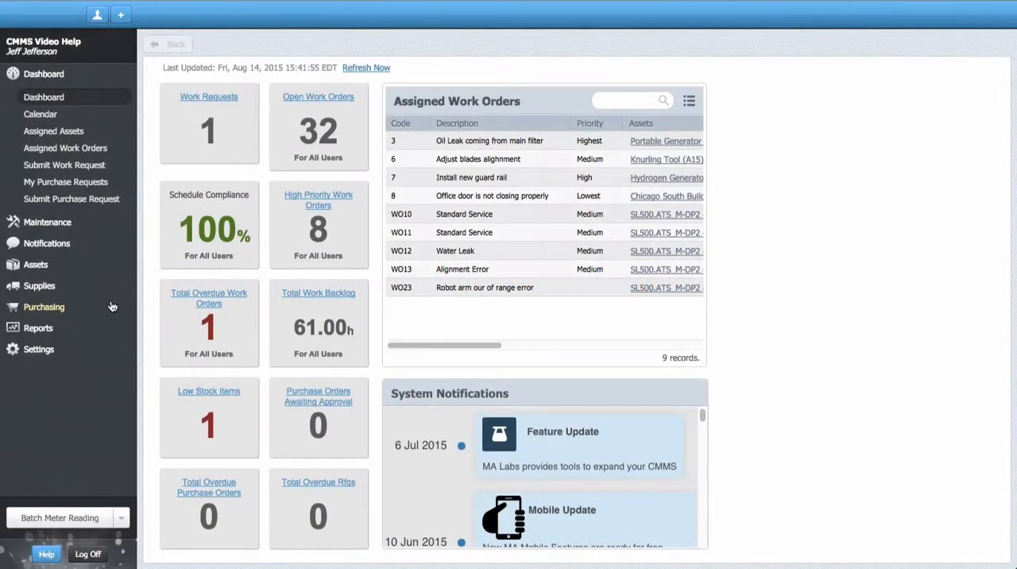
Step: Request a quote for all Acme Suppliers items on the Dublin Office (A3) purchase planning board
left_click(59, 308)
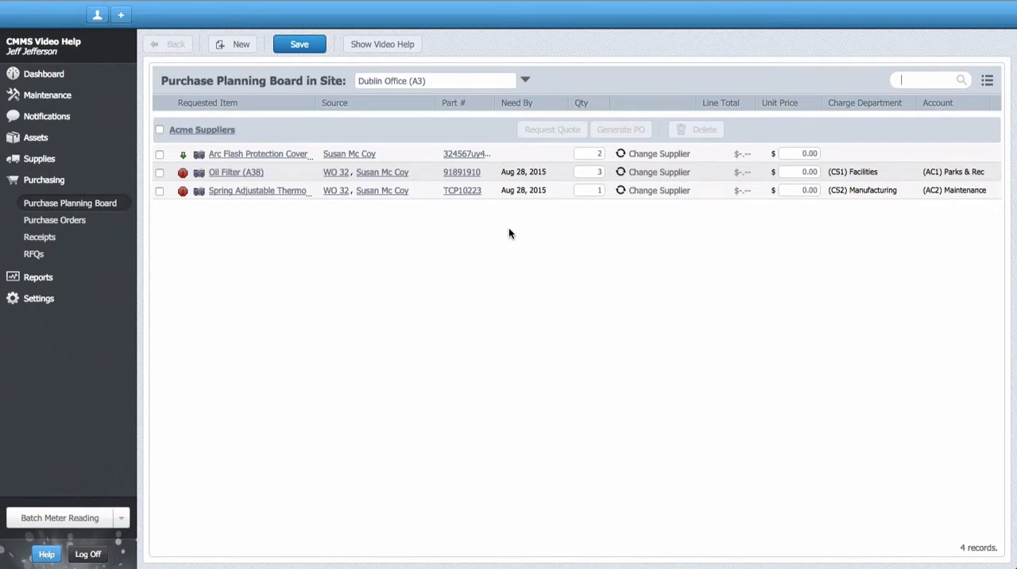
left_click(159, 128)
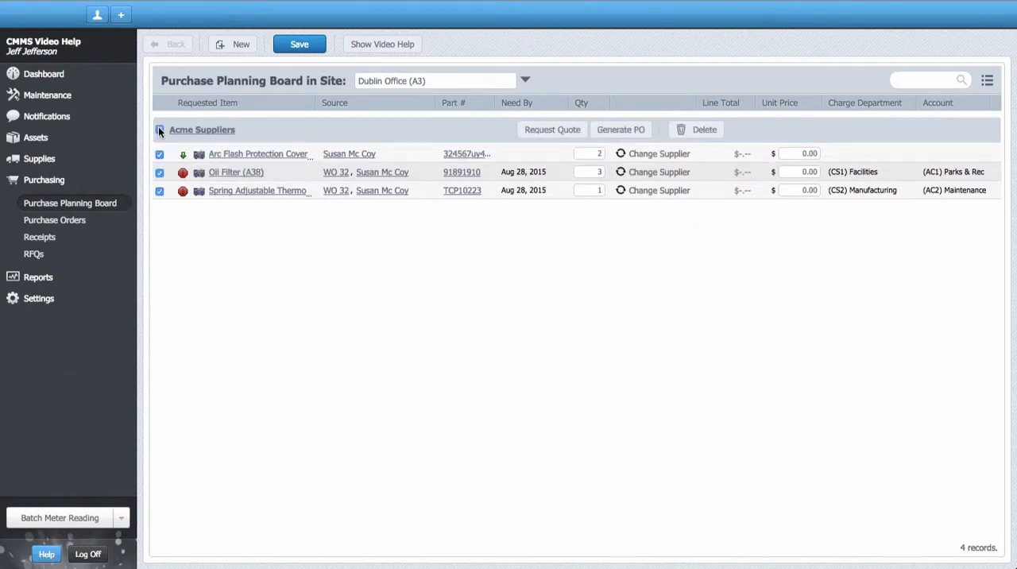
left_click(549, 131)
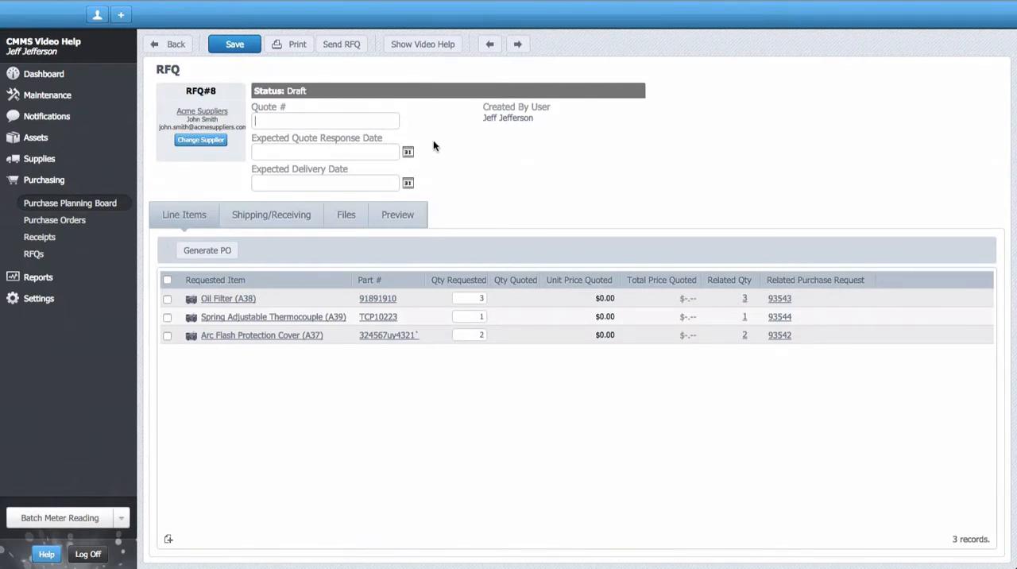
Step: Set the RFQ's expected quote response date to Aug 21, 2015 and expected delivery date to Aug 28, 2015
left_click(410, 152)
left_click(377, 100)
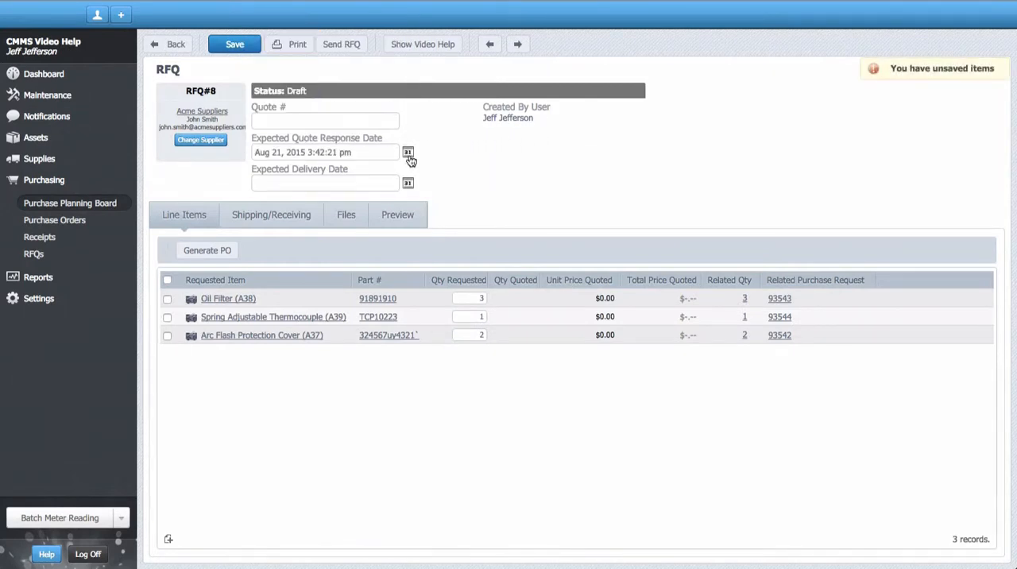
left_click(409, 185)
left_click(378, 146)
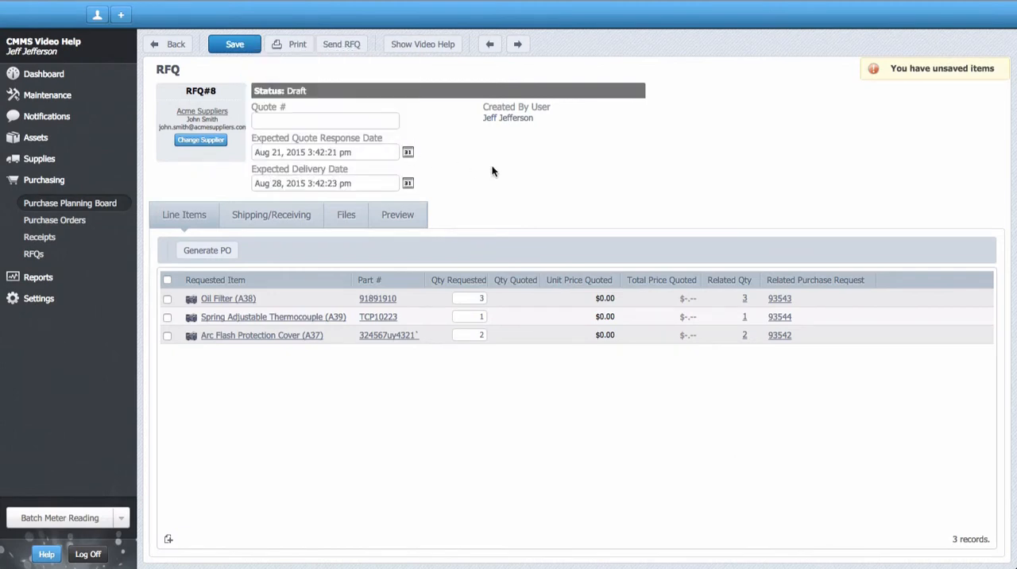
Step: Set the RFQ's ship-to location to Dublin Office (A3)
left_click(281, 216)
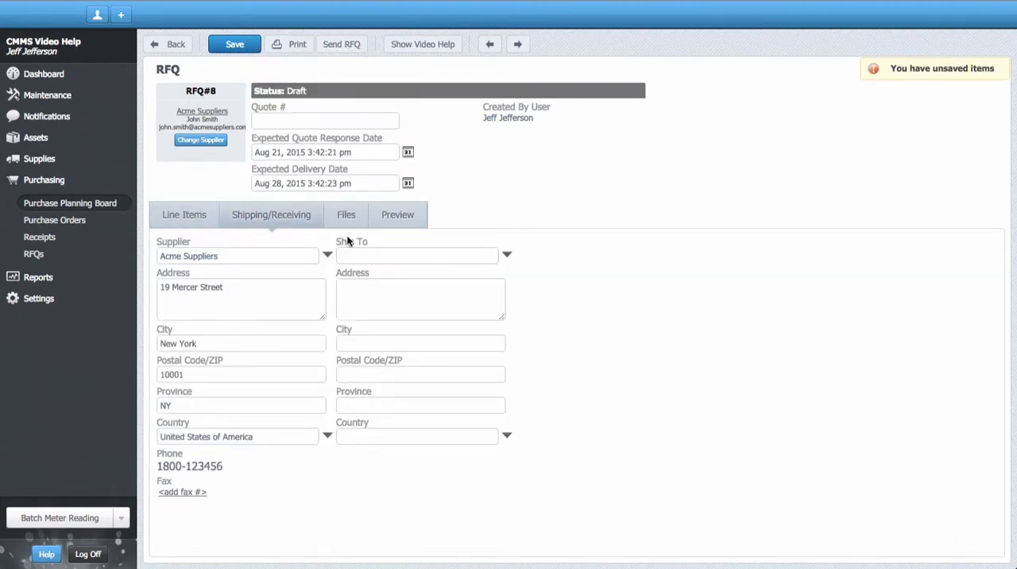
left_click(507, 255)
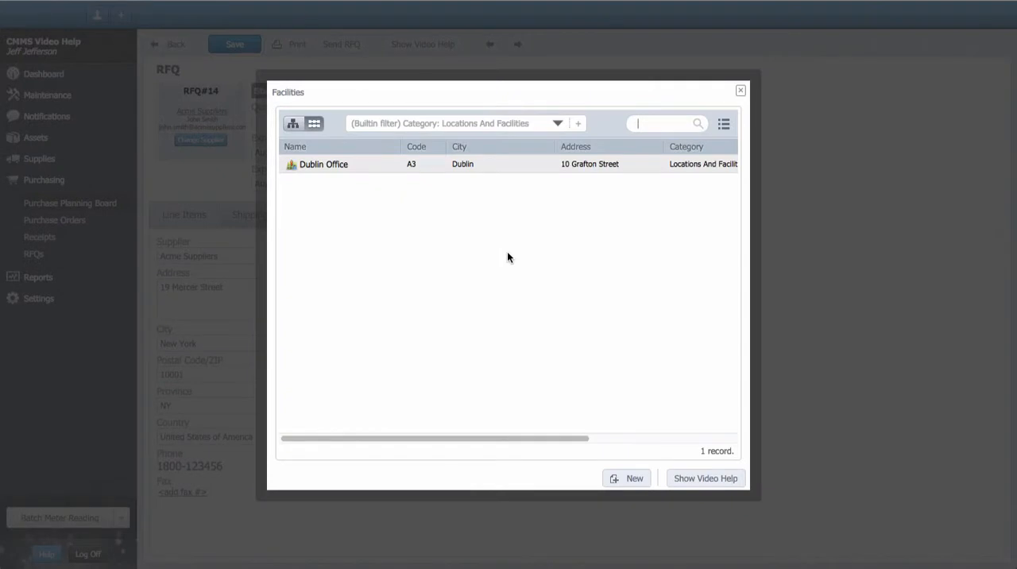
double_click(483, 169)
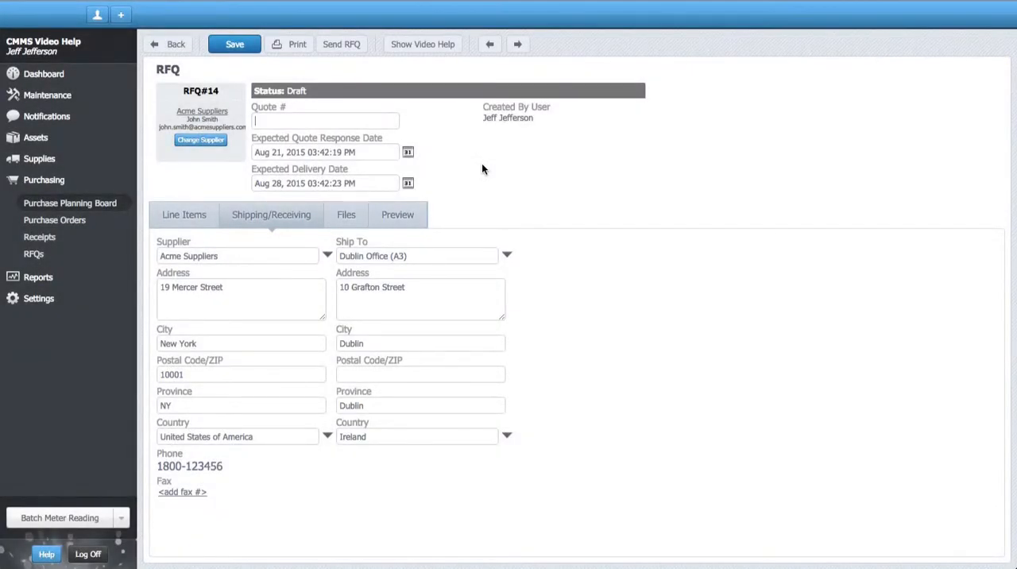
Step: Attach File 1.png and File 2.png from the desktop to the RFQ
left_click(348, 215)
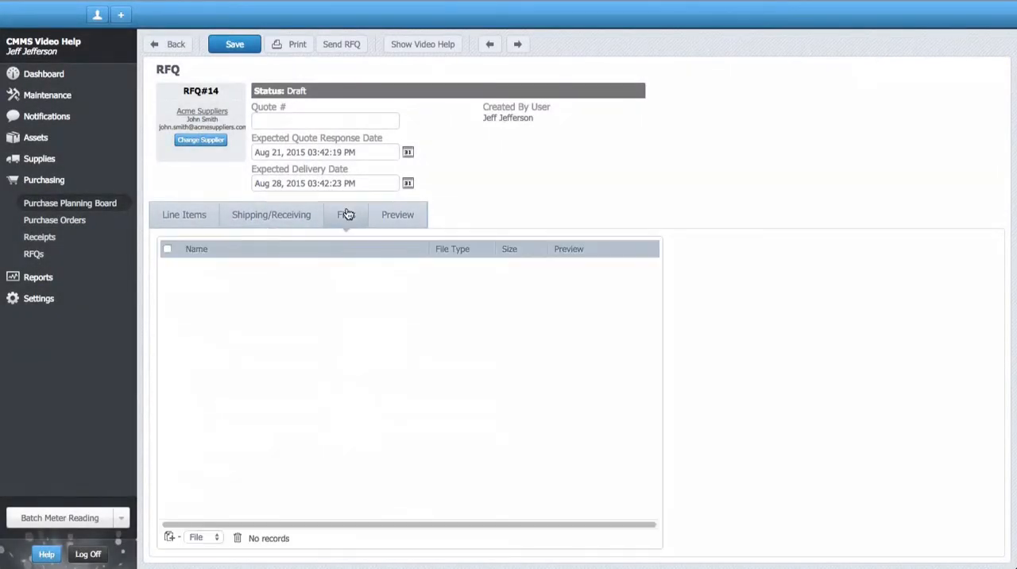
left_click_drag(1013, 211, 897, 212)
left_click_drag(968, 270, 476, 282)
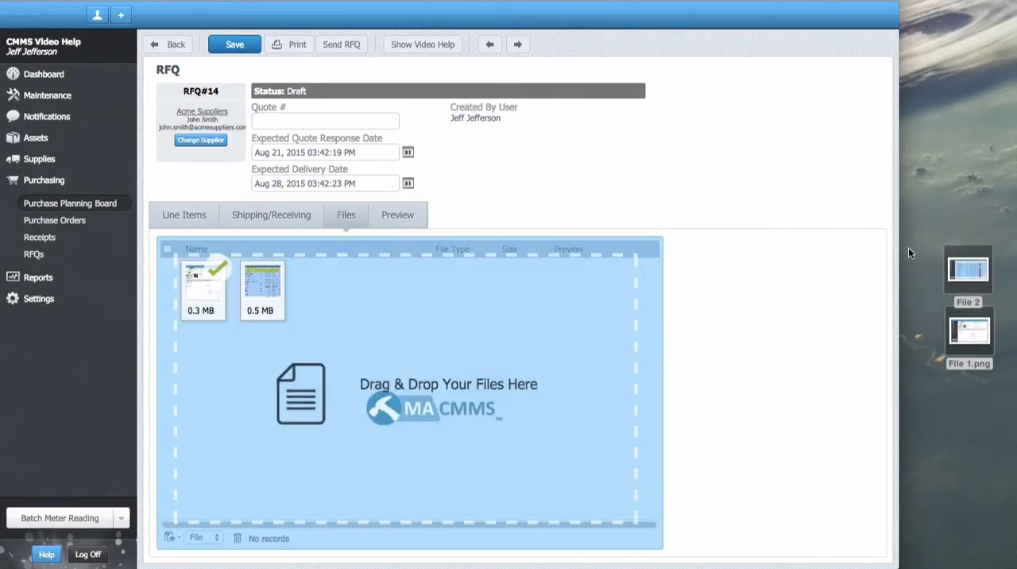
left_click_drag(898, 255, 1005, 255)
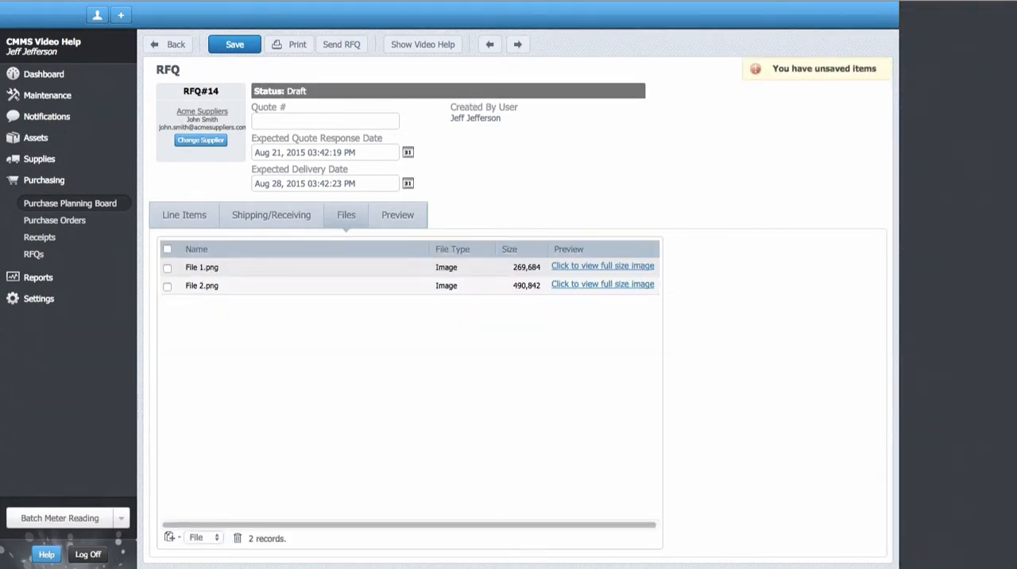
Step: Preview the RFQ, send it to the supplier by email, and save it
left_click(404, 218)
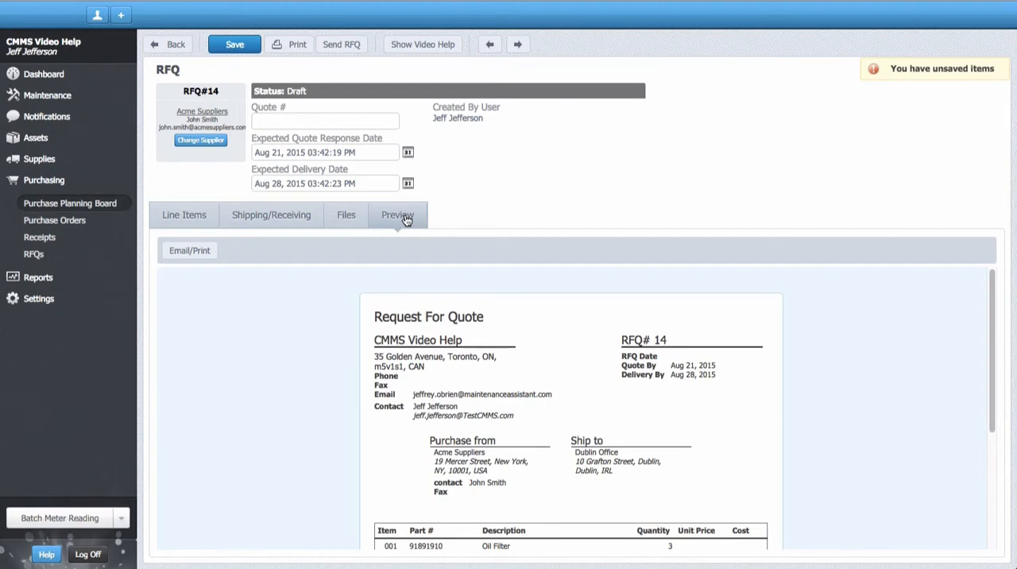
left_click(333, 43)
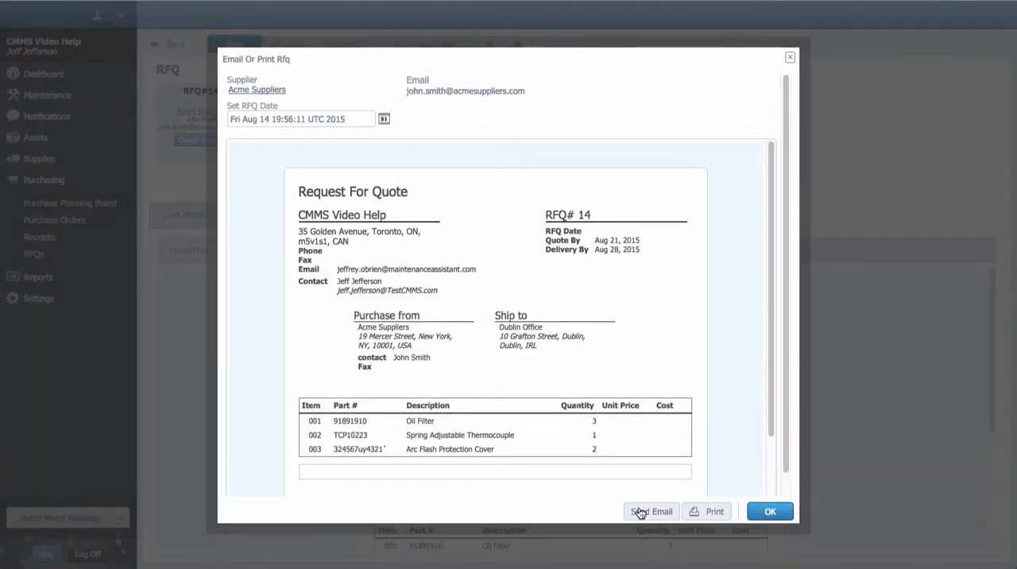
left_click(645, 511)
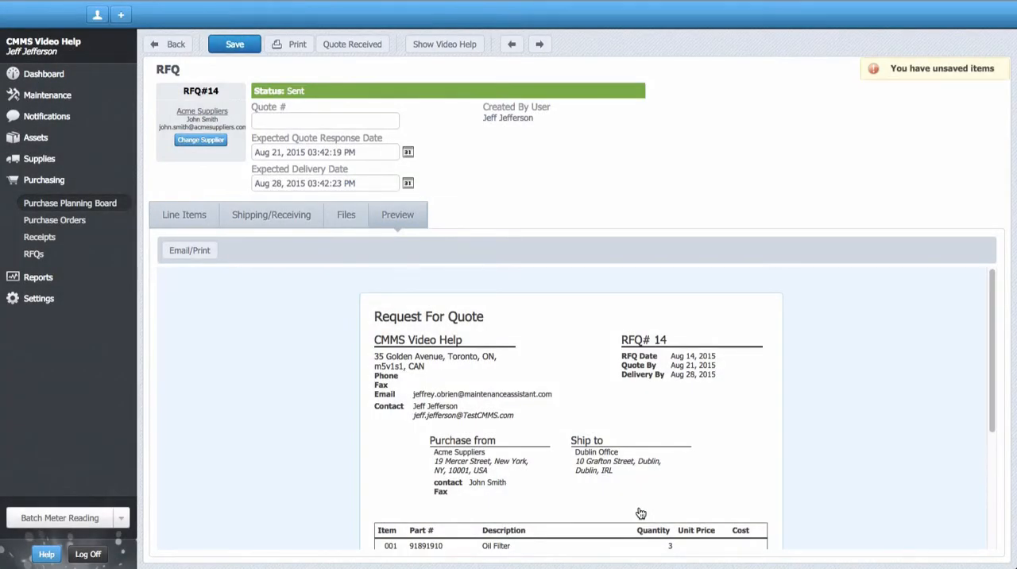
left_click(241, 45)
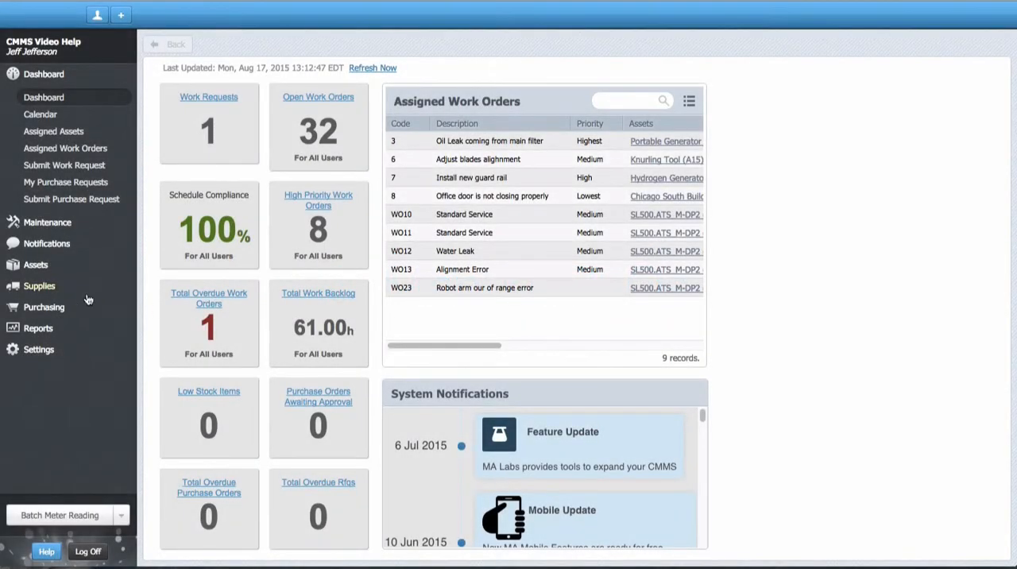
Step: Create a new blank RFQ from the purchasing section's list of RFQs
left_click(44, 306)
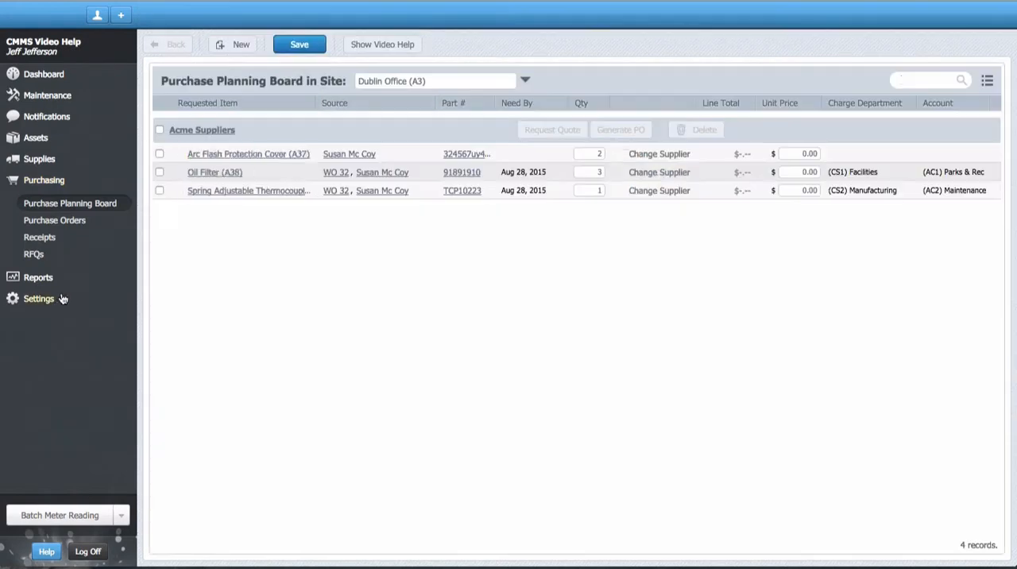
left_click(35, 255)
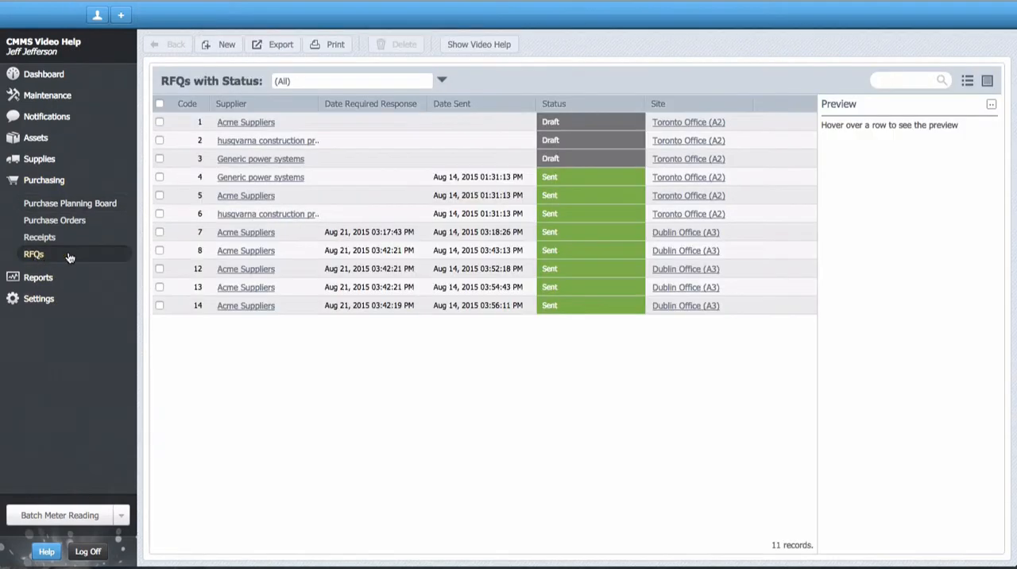
left_click(222, 45)
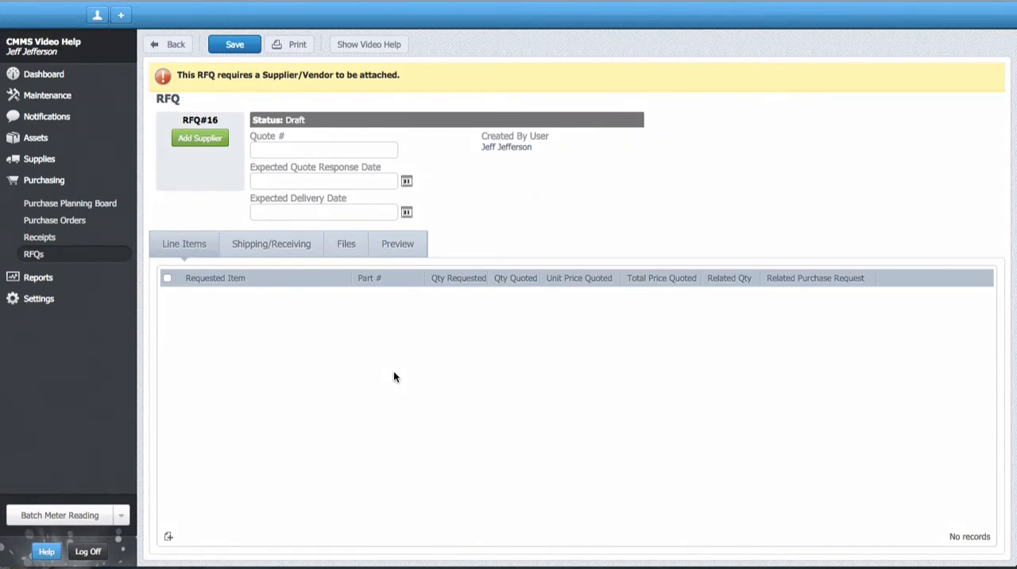
Step: Set the new RFQ's expected quote response date to Aug 21, 2015 and its expected delivery date to Aug 28, 2015
left_click(406, 181)
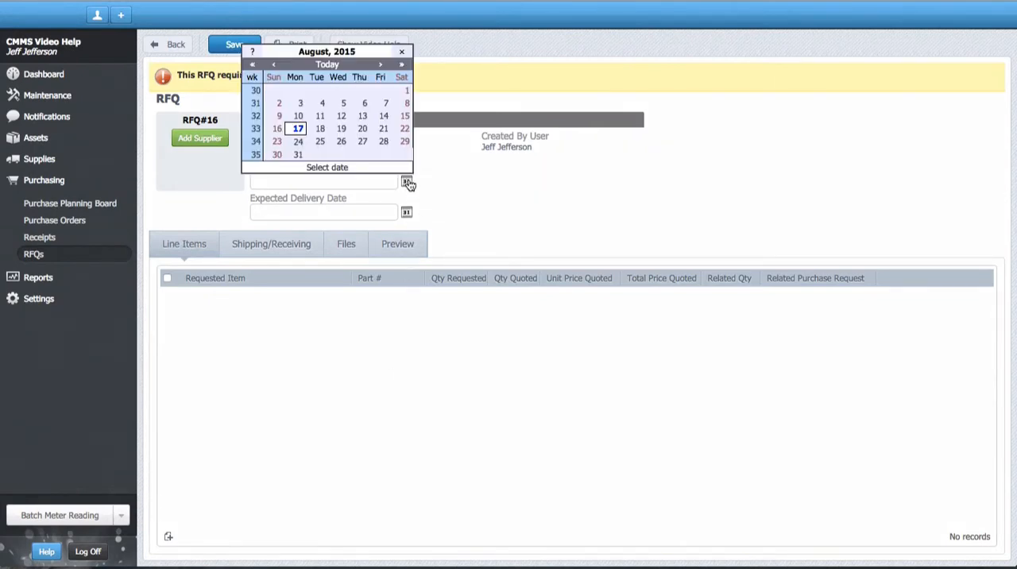
left_click(384, 129)
left_click(406, 212)
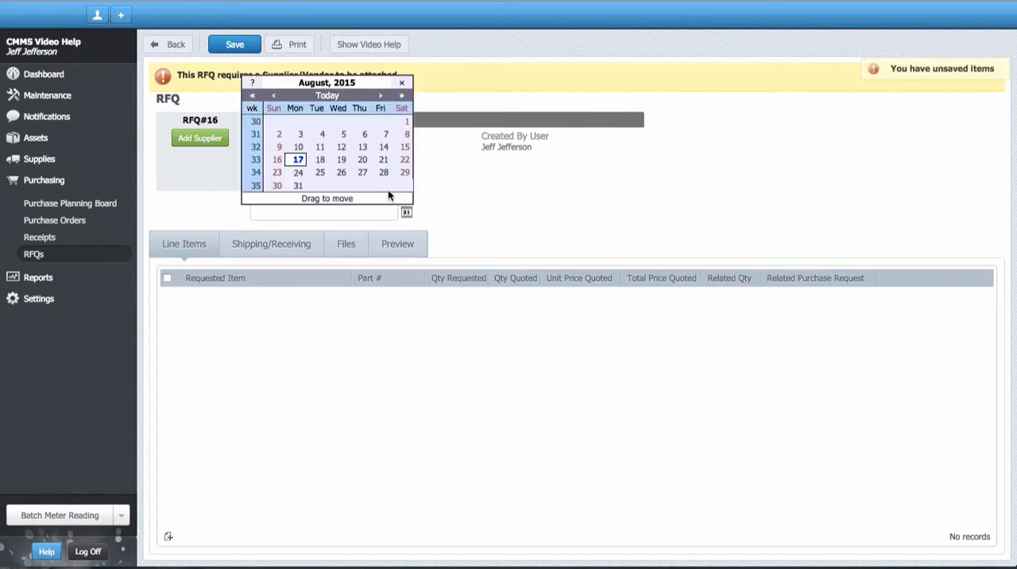
left_click(387, 173)
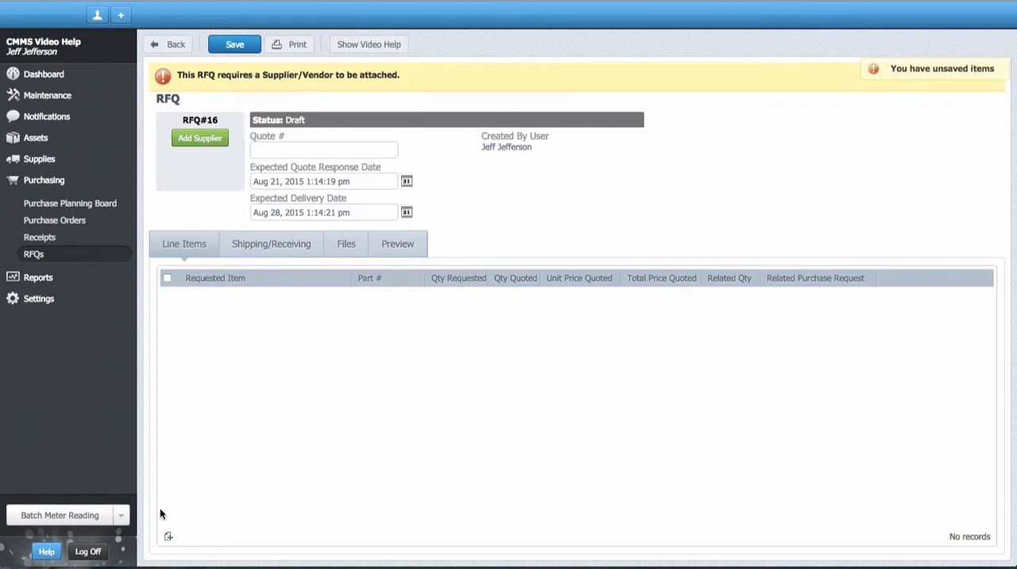
Step: Add Foam Rubber Seal w/Adhesive Back and Interceptor Gasket (A40) as RFQ line items, requesting a quantity of 1 each
left_click(168, 536)
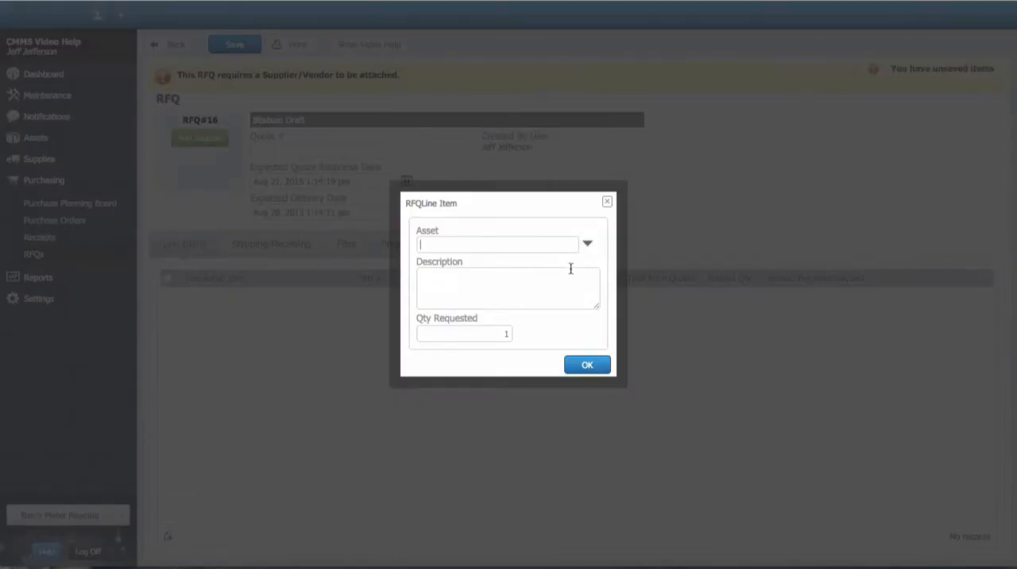
left_click(587, 247)
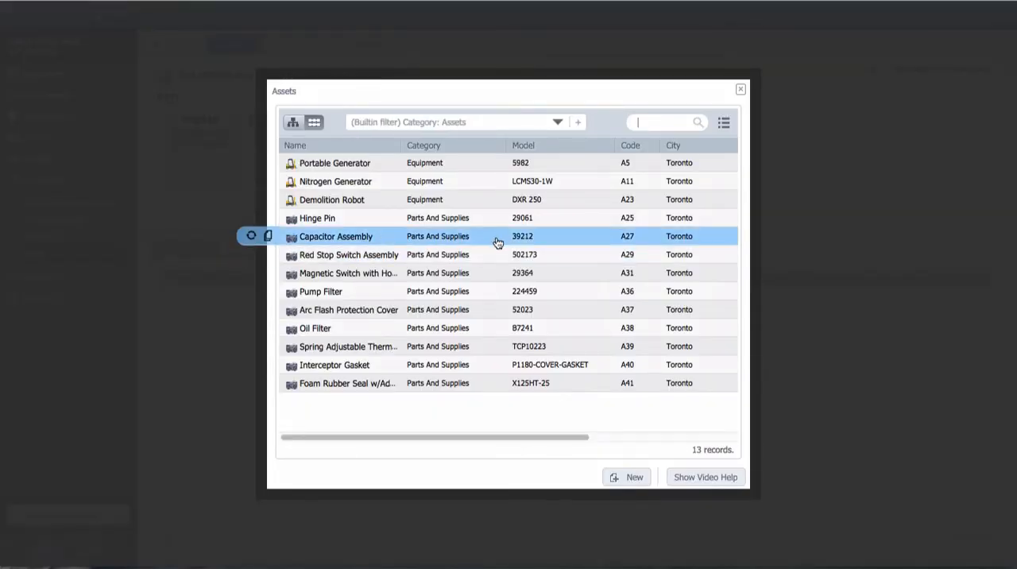
left_click(437, 384)
left_click(579, 364)
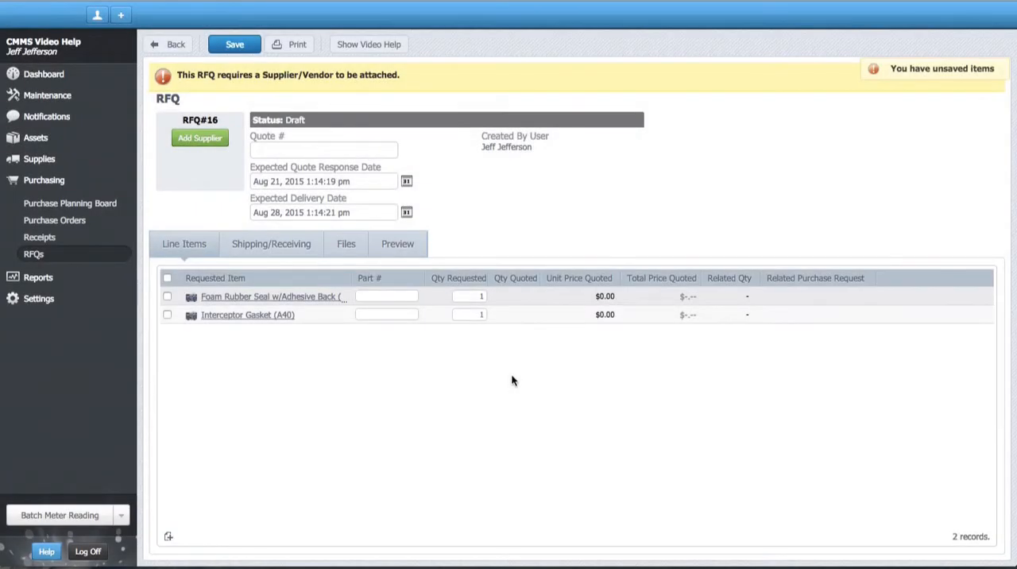
Step: Set the RFQ's supplier to Acme Suppliers and its ship-to location to Toronto Office (A2)
left_click(277, 253)
left_click(326, 286)
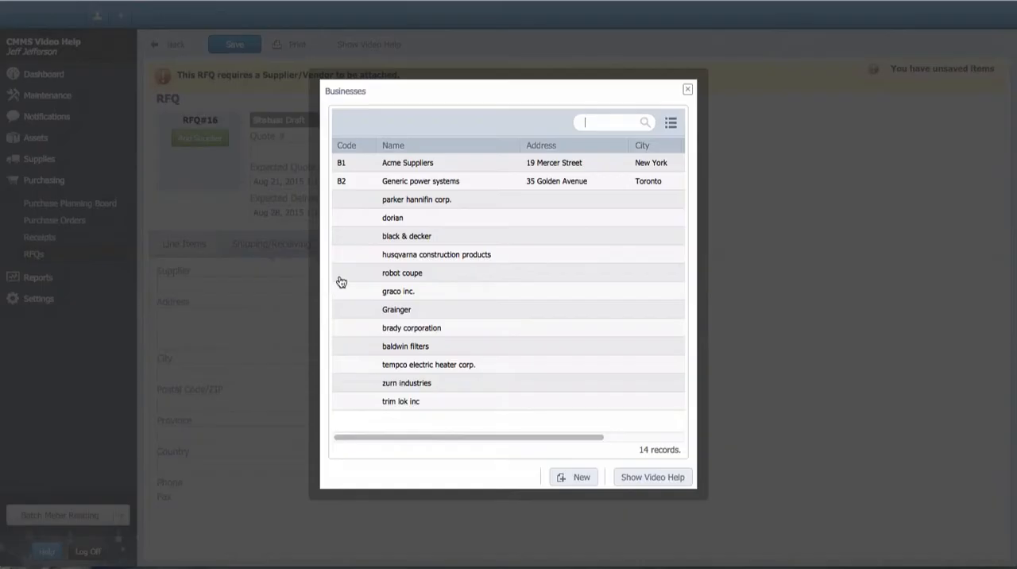
left_click(418, 166)
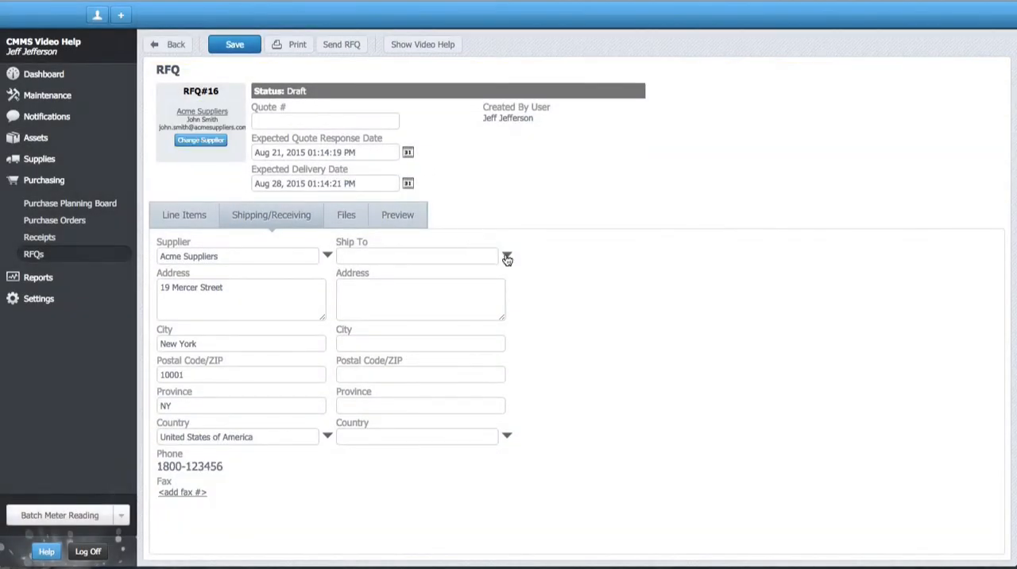
left_click(507, 256)
left_click(443, 167)
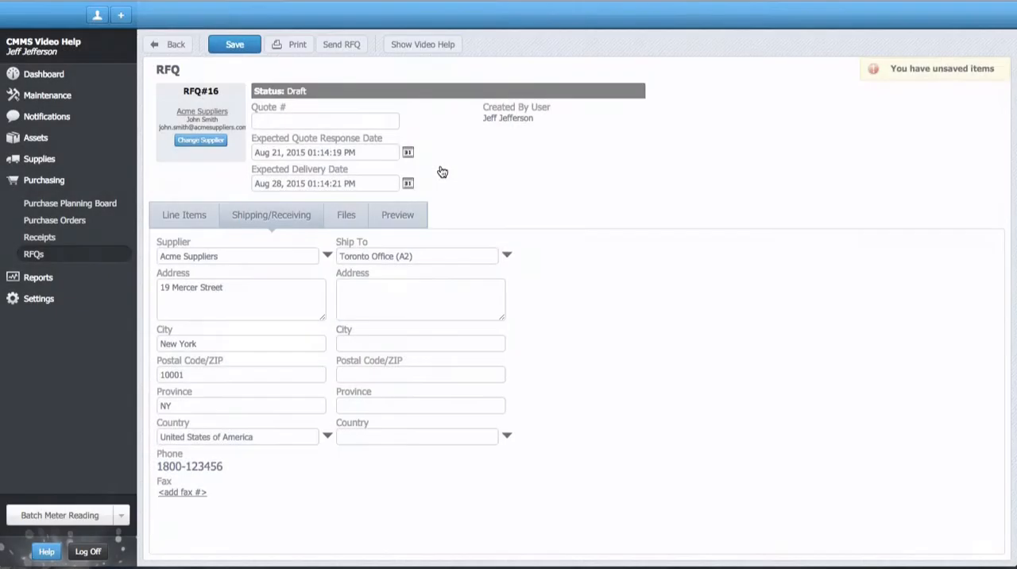
Step: Check the RFQ's files and preview, email the RFQ to Acme Suppliers, and save it
left_click(347, 222)
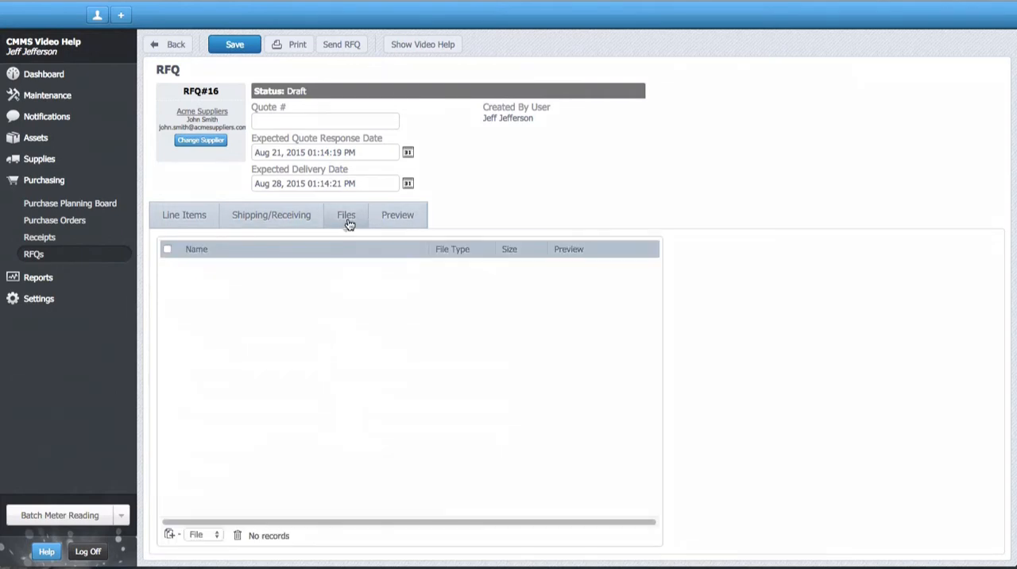
left_click(390, 223)
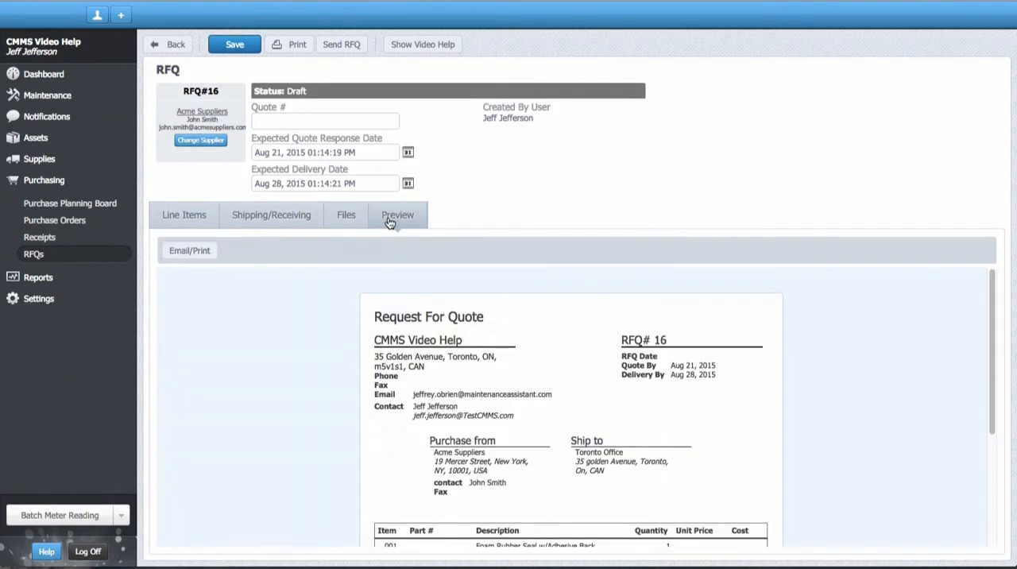
left_click(347, 44)
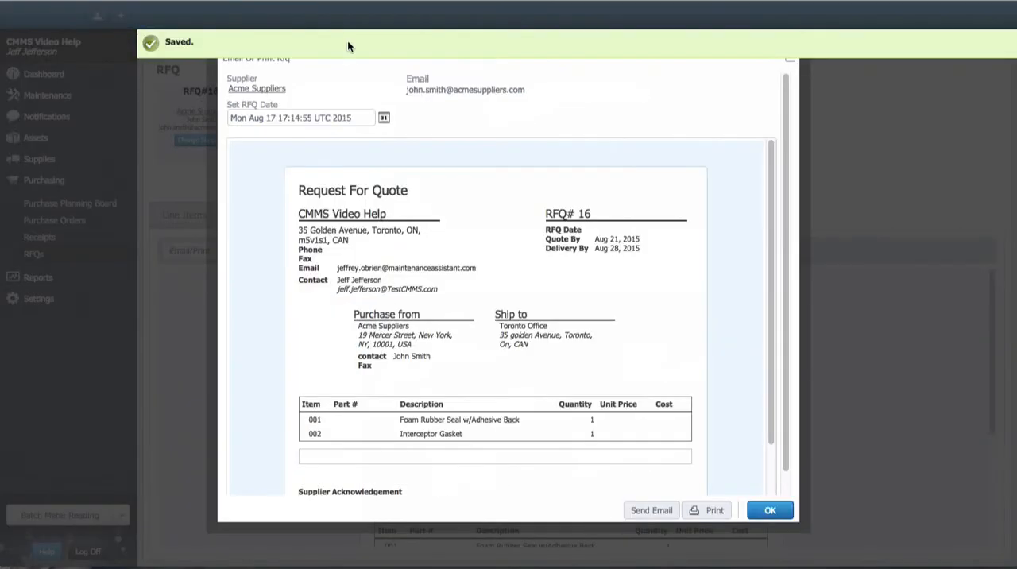
left_click(640, 510)
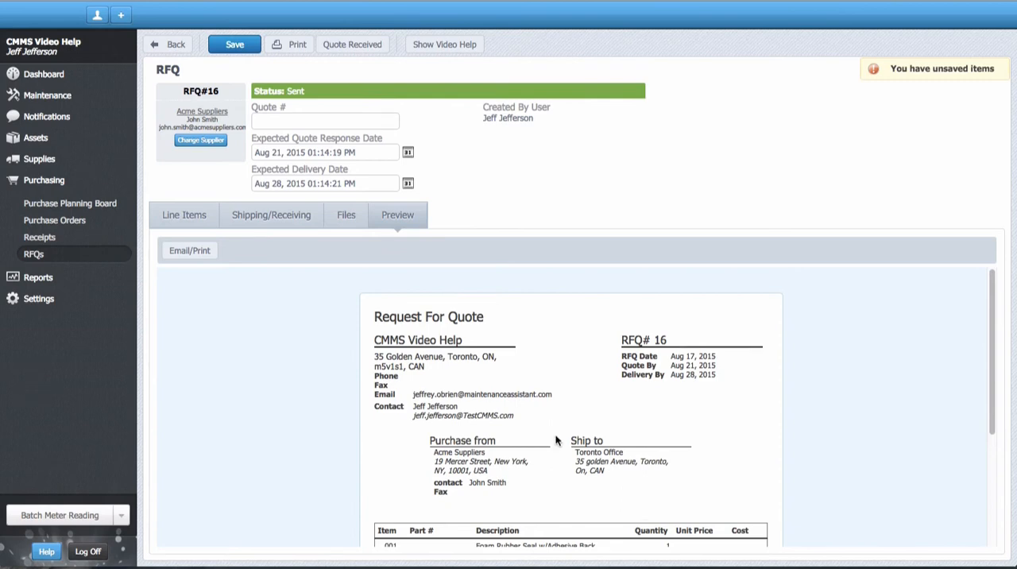
left_click(243, 49)
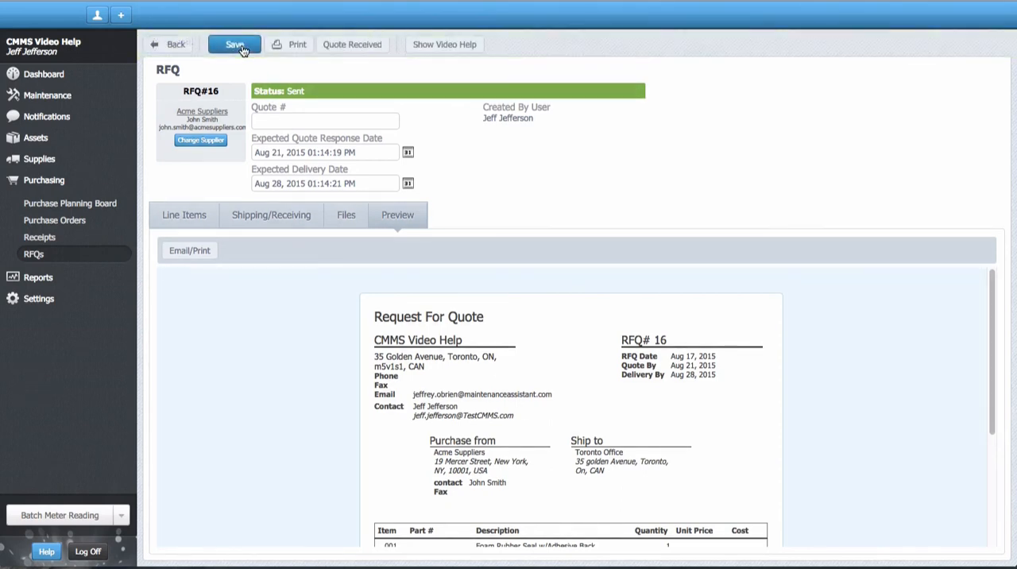